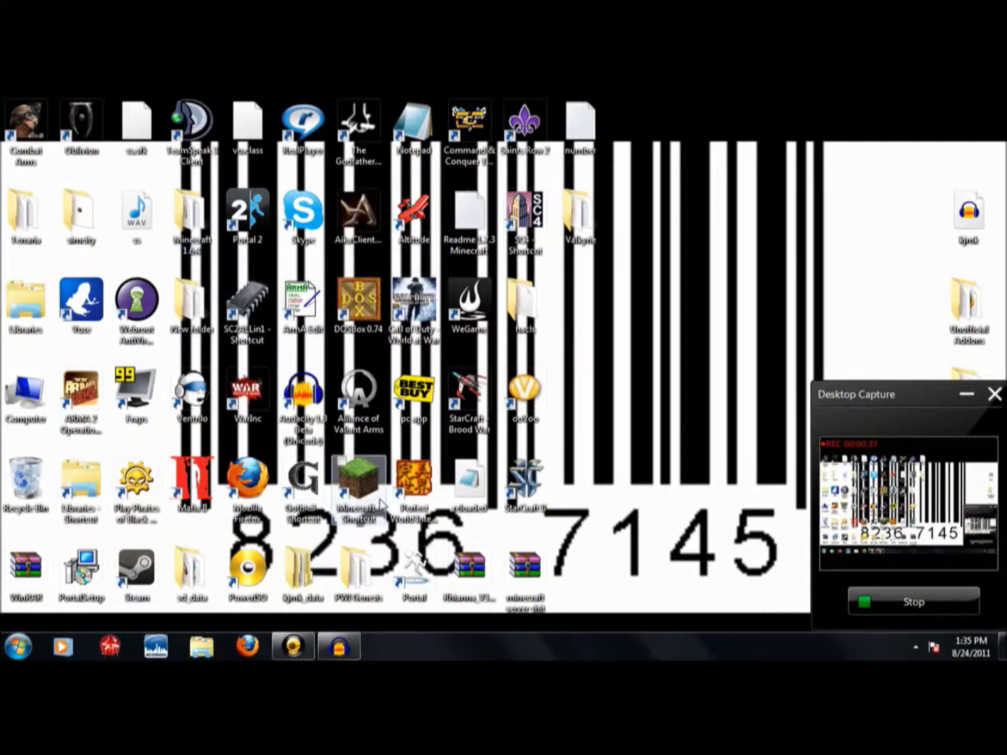
Step: Open the Minecraft 1.6.4 folder and open its server PROPERTIES file in Notepad
double_click(359, 482)
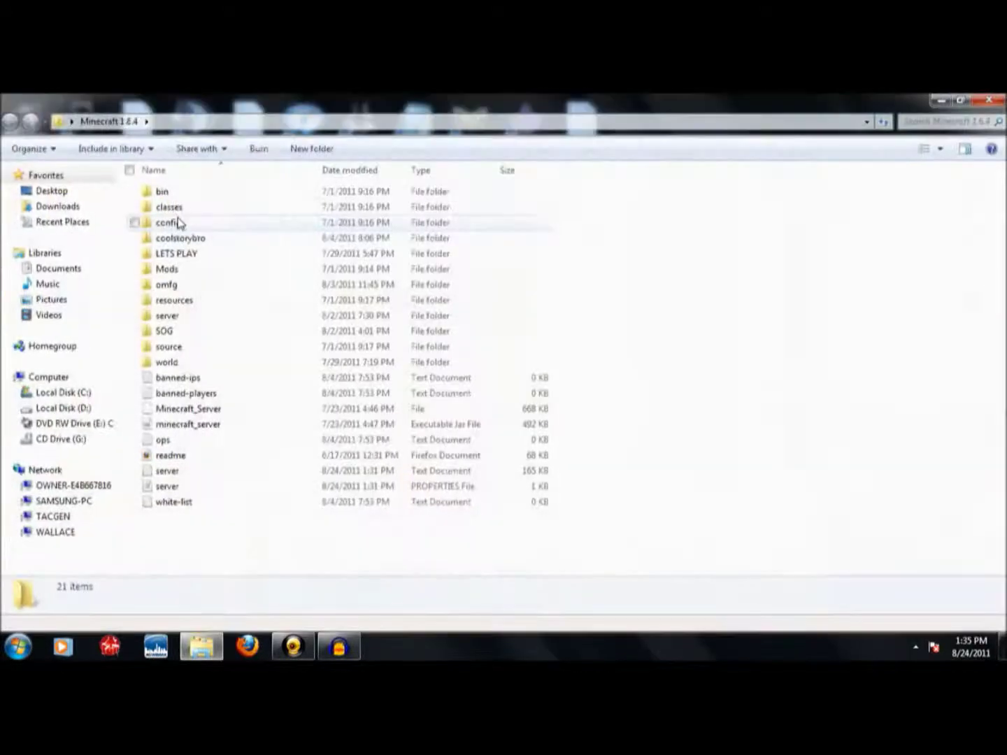
left_click(167, 488)
double_click(169, 489)
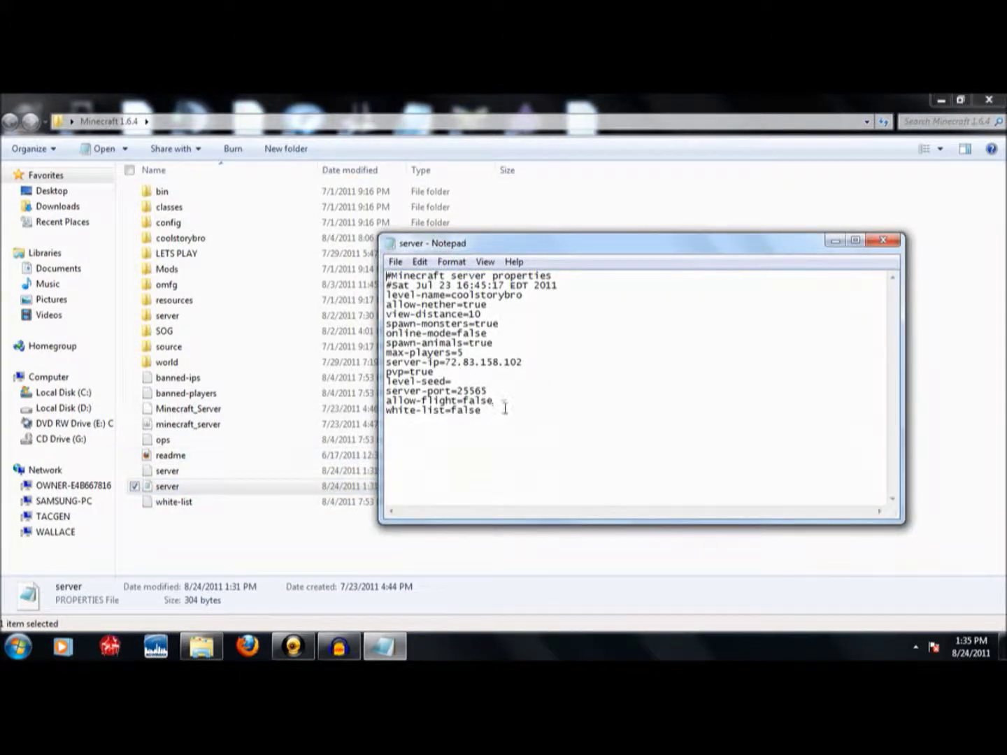
double_click(573, 361)
left_click(533, 374)
Step: Try to run ipconfig directly from the Windows program search
left_click(18, 647)
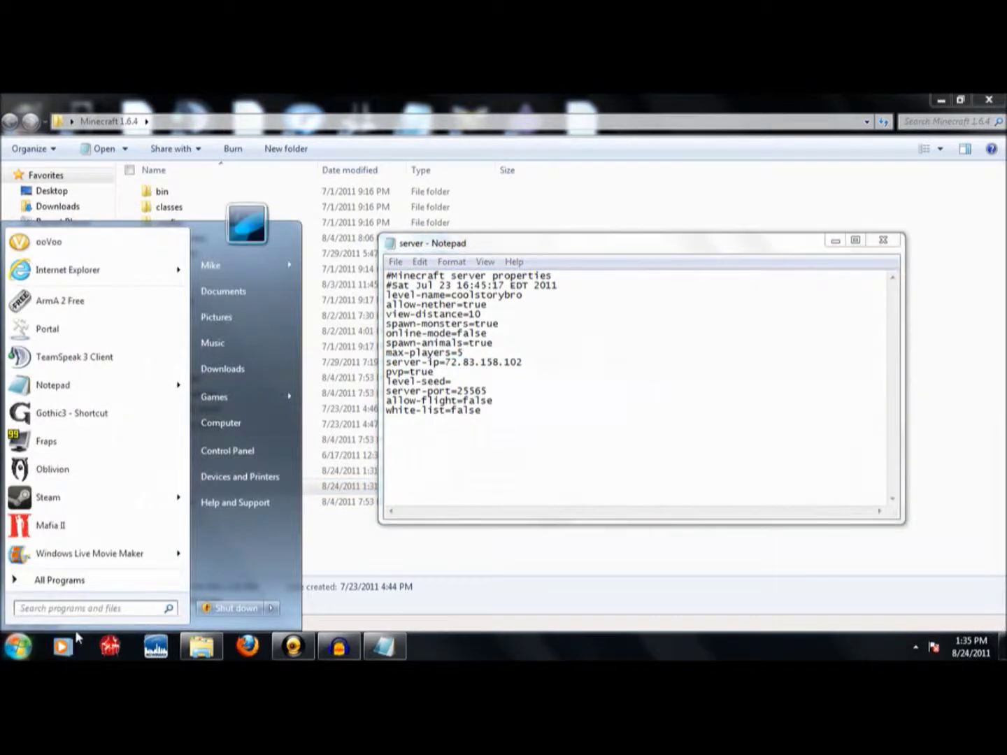
type("ipconfig")
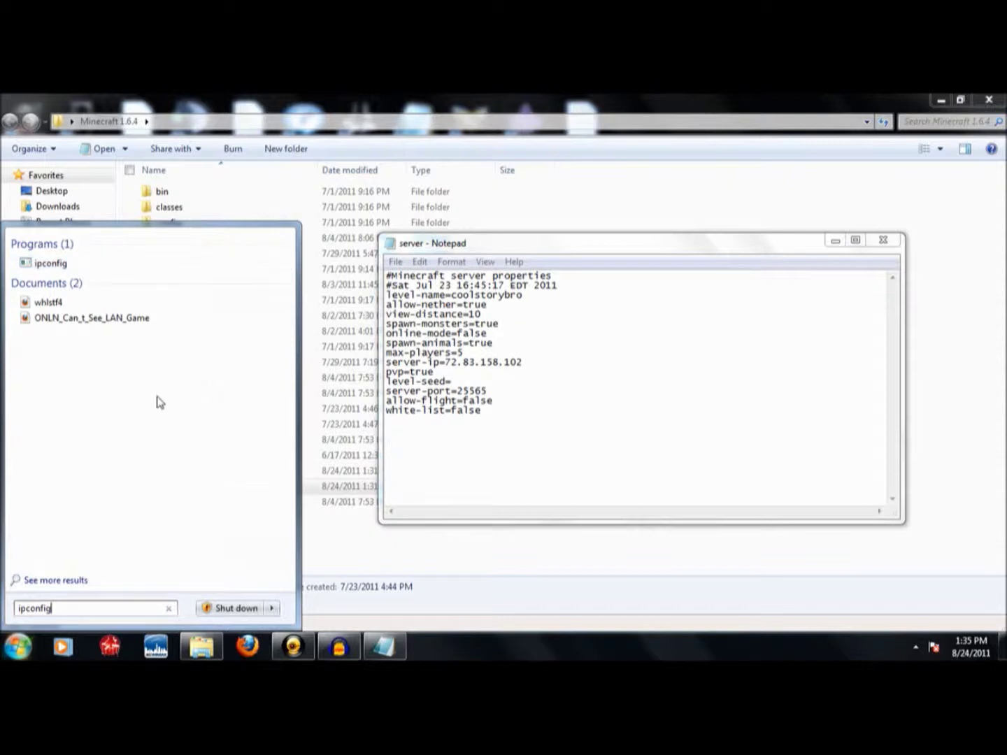
left_click(143, 264)
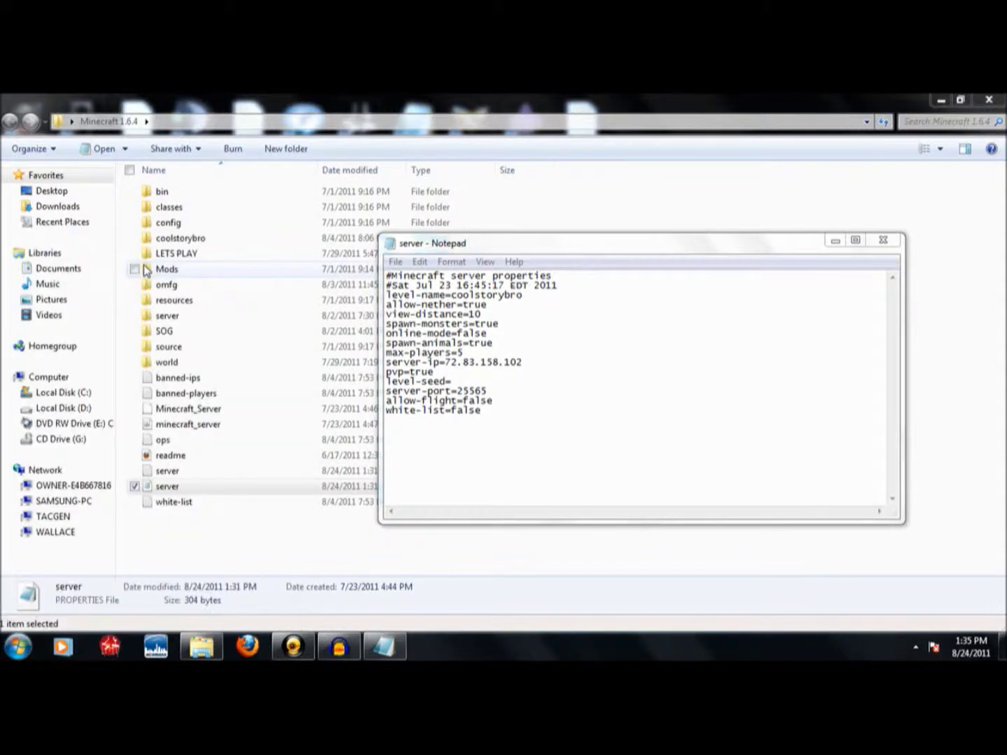
Step: Open a Command Prompt window from the Windows accessories
left_click(18, 647)
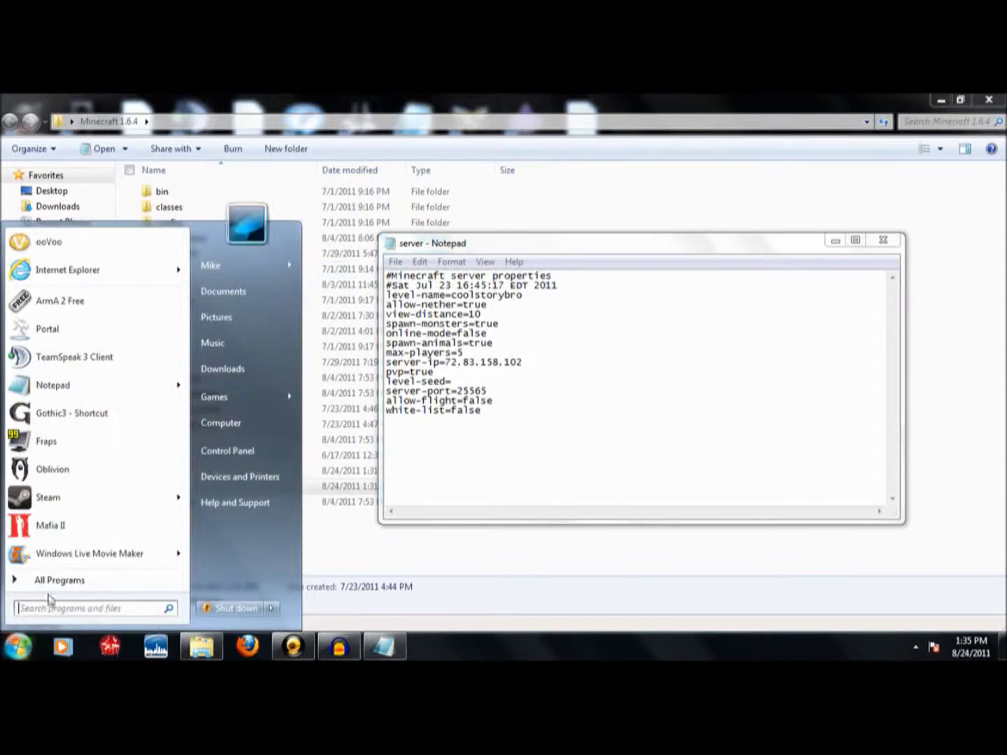
left_click(101, 581)
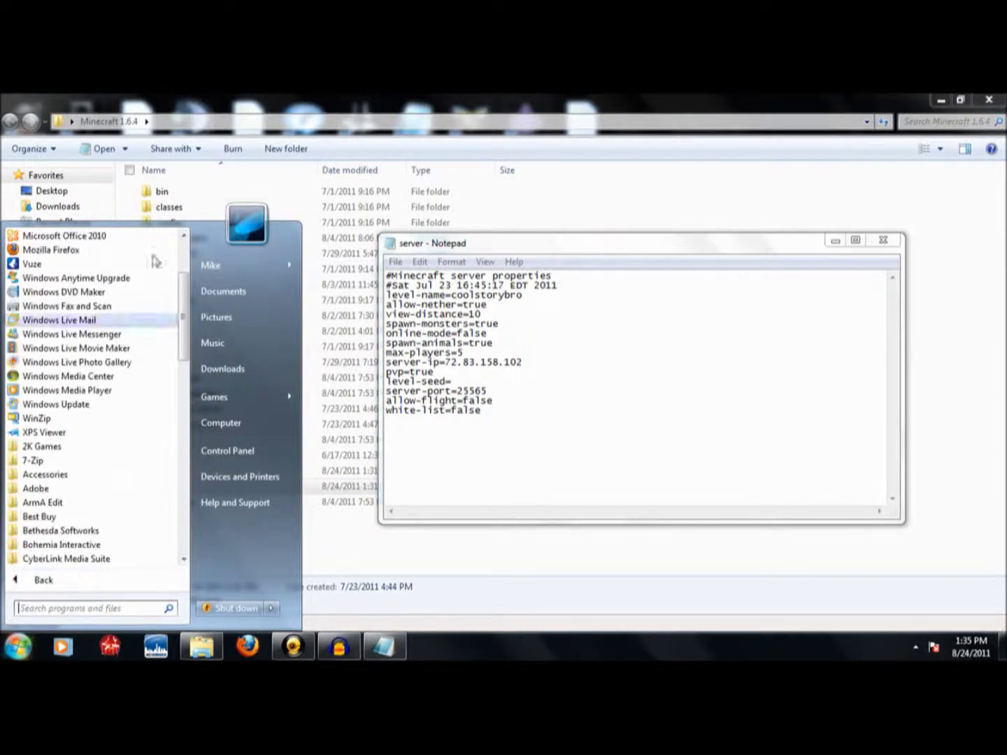
left_click_drag(181, 311, 84, 482)
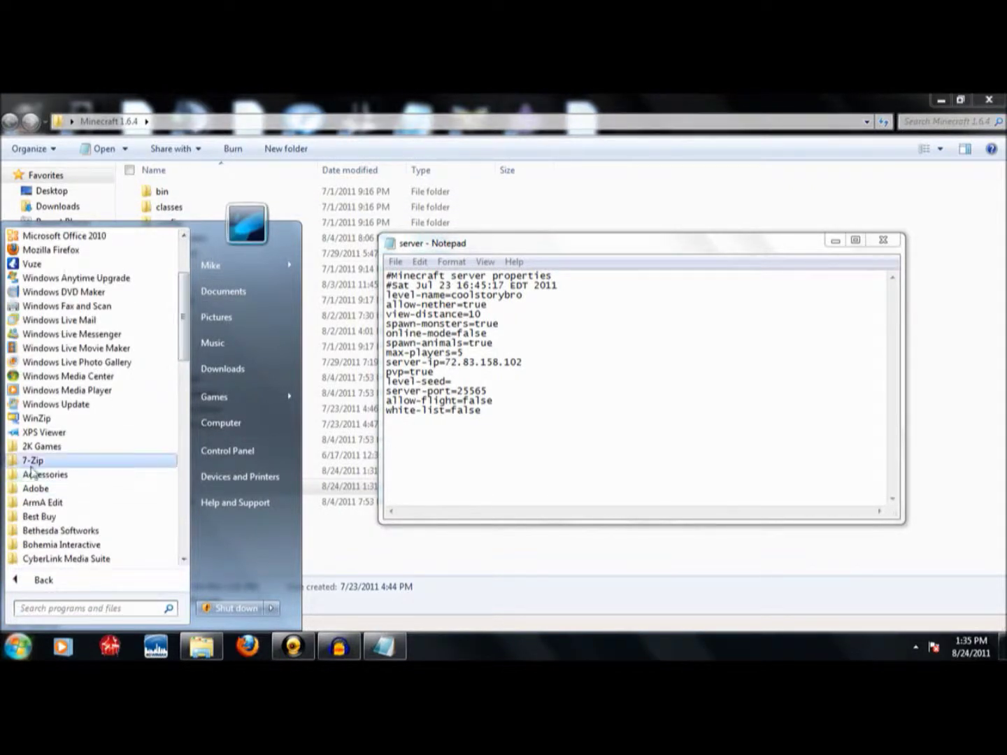
left_click(52, 477)
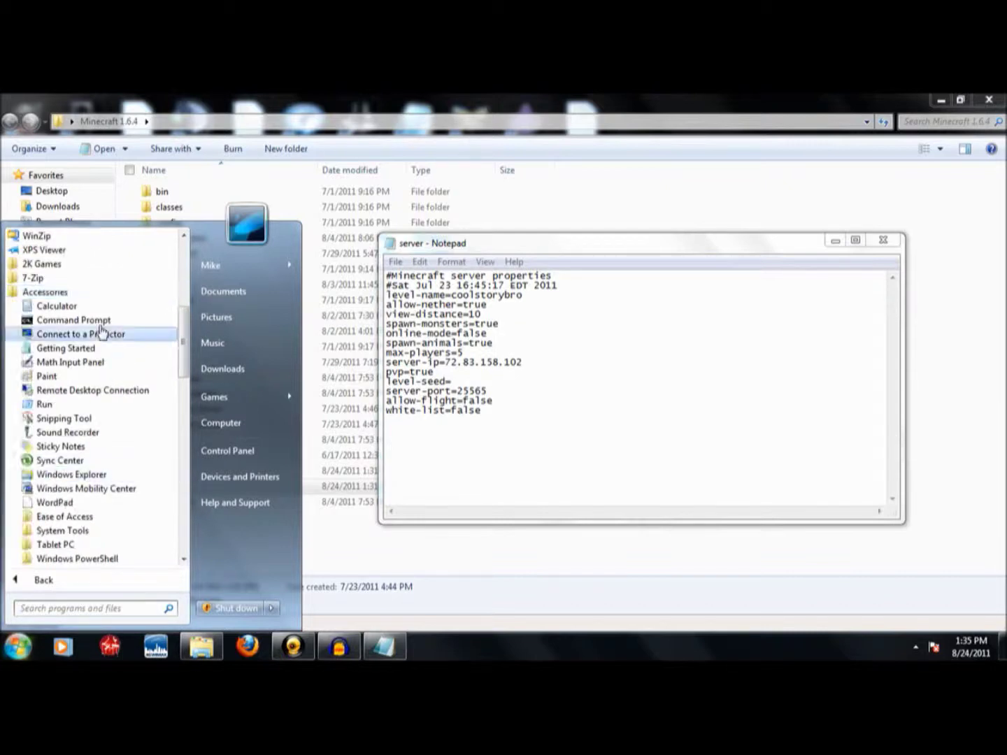
left_click(100, 326)
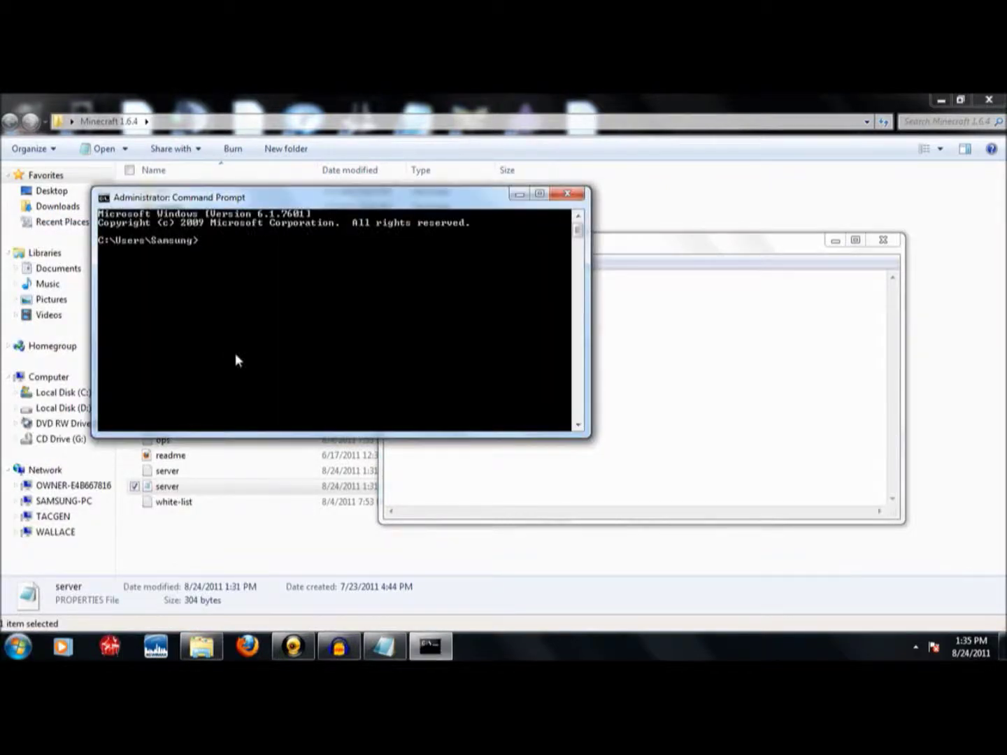
Step: Run ipconfig and find the IPv4 address of the Network Bridge Ethernet adapter
type("ipconfig")
key("Return")
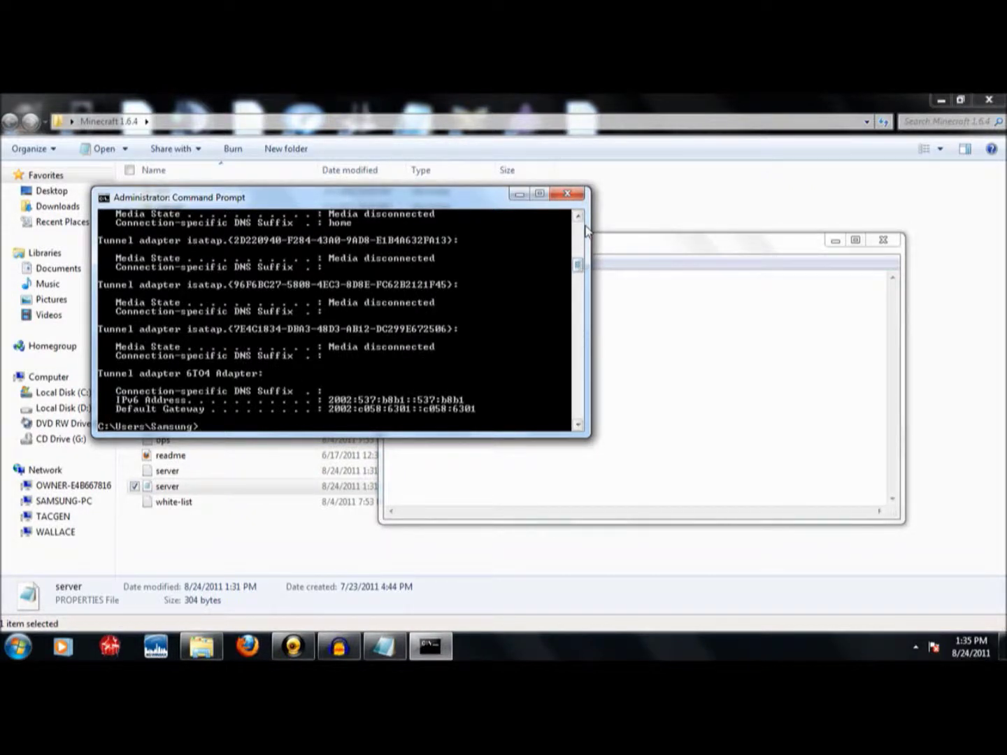
left_click_drag(578, 264, 577, 215)
scroll(415, 277, "down", 2)
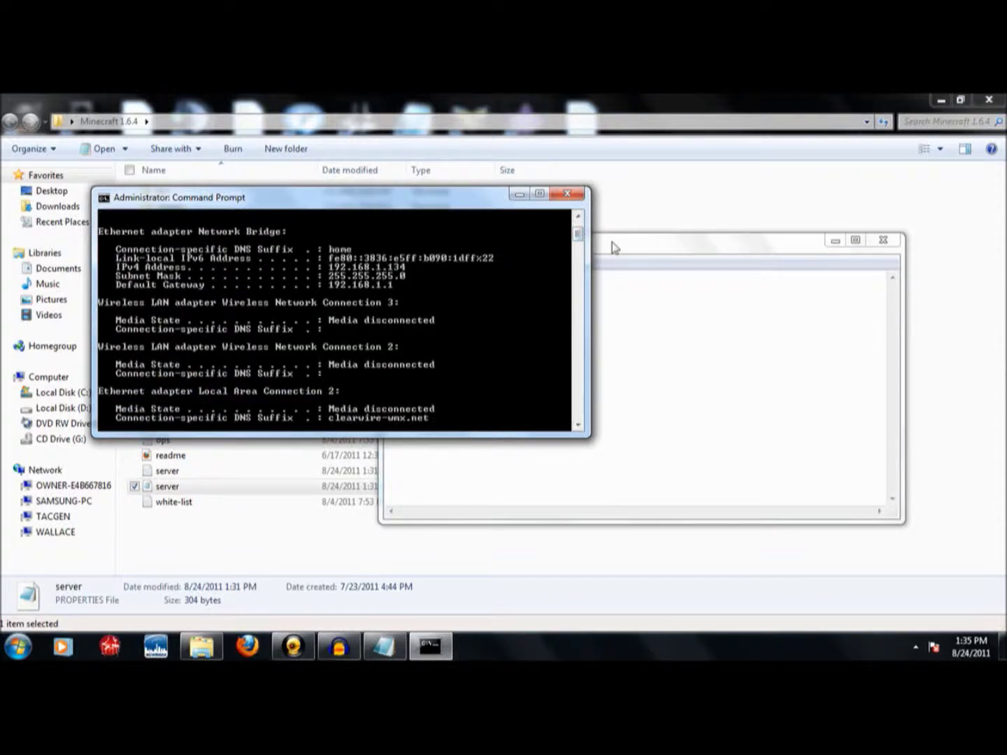
Step: Set server-ip to 192.168.1.134 in the server properties file and save it
left_click(663, 248)
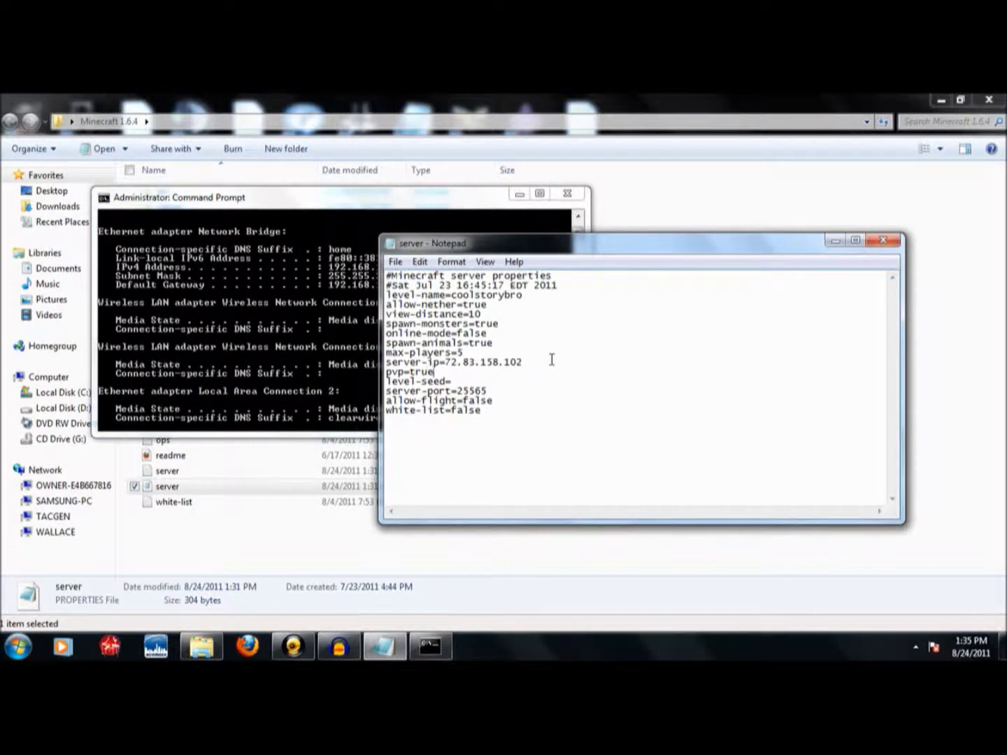
left_click_drag(552, 359, 448, 363)
type("19")
left_click_drag(445, 248, 588, 239)
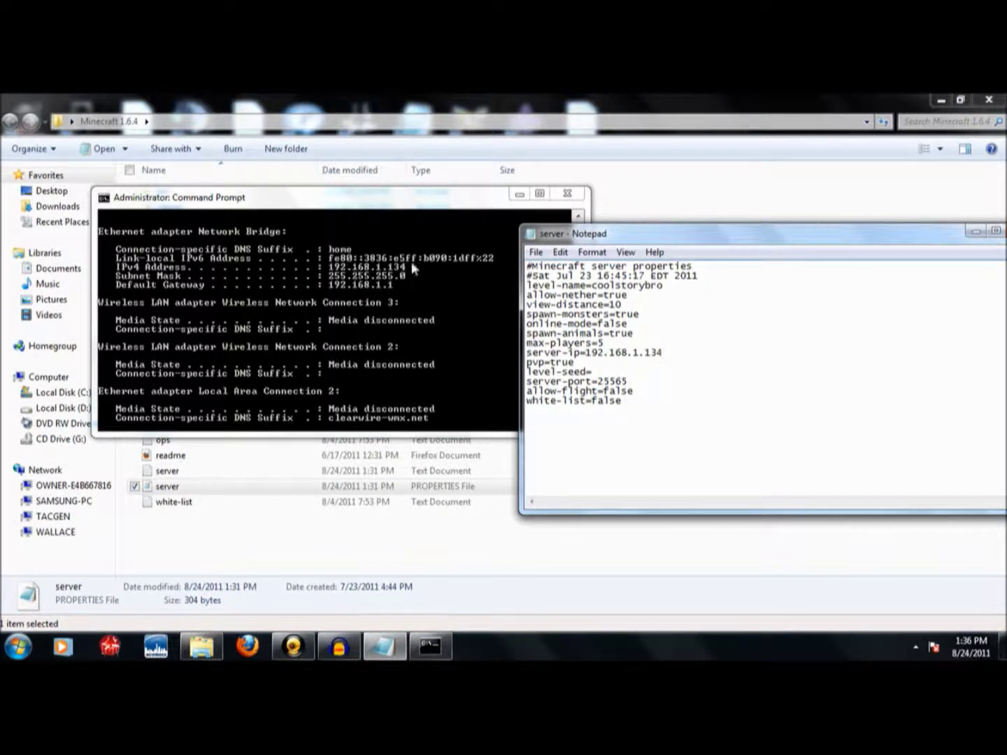
left_click(535, 251)
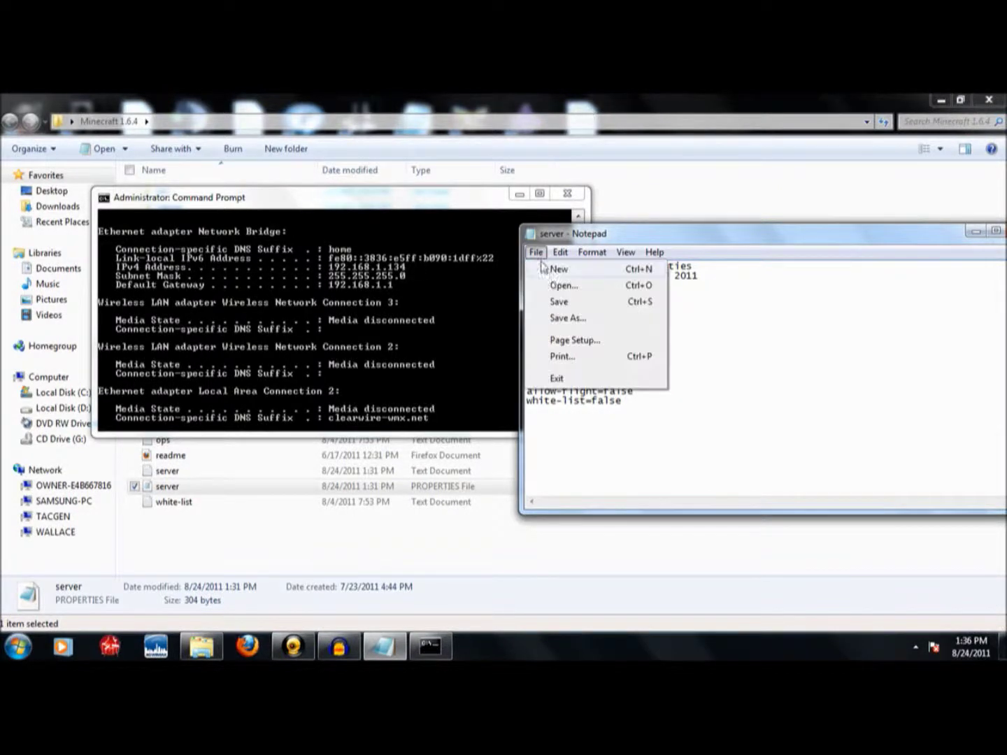
left_click(567, 303)
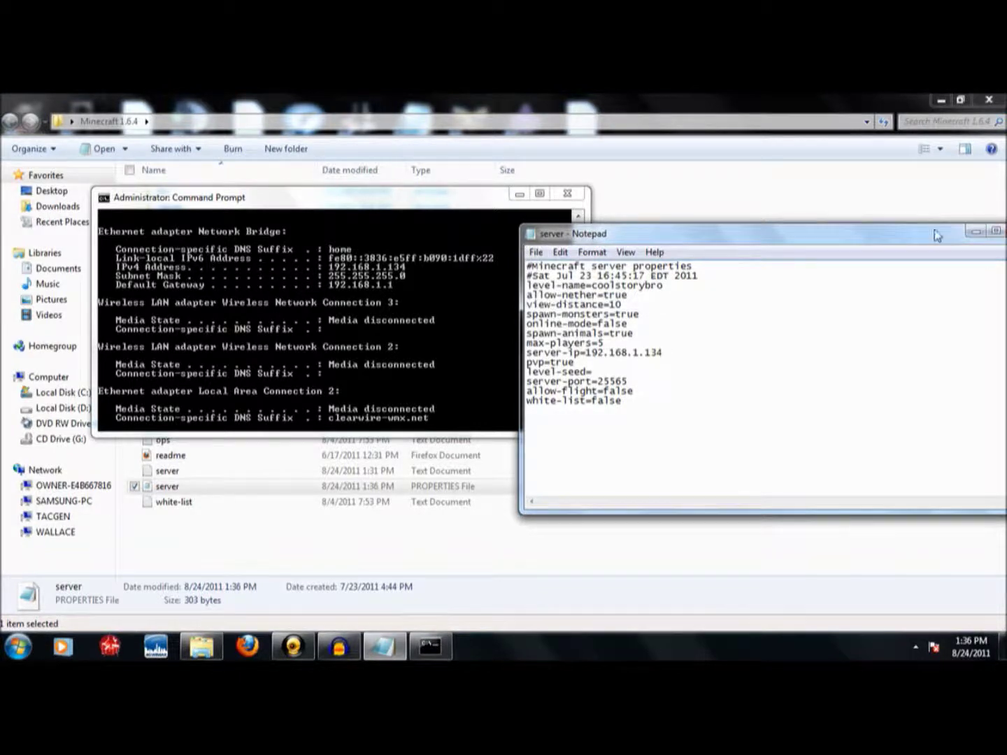
Step: Close the Command Prompt and the server properties file
left_click_drag(938, 234, 907, 252)
left_click(556, 197)
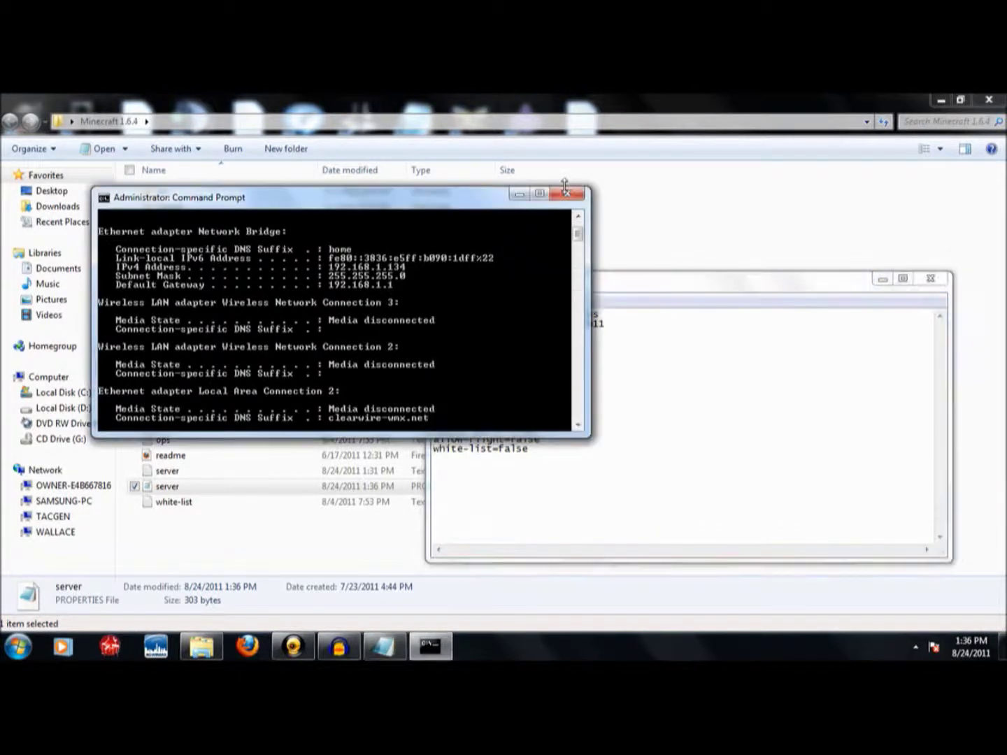
left_click(566, 196)
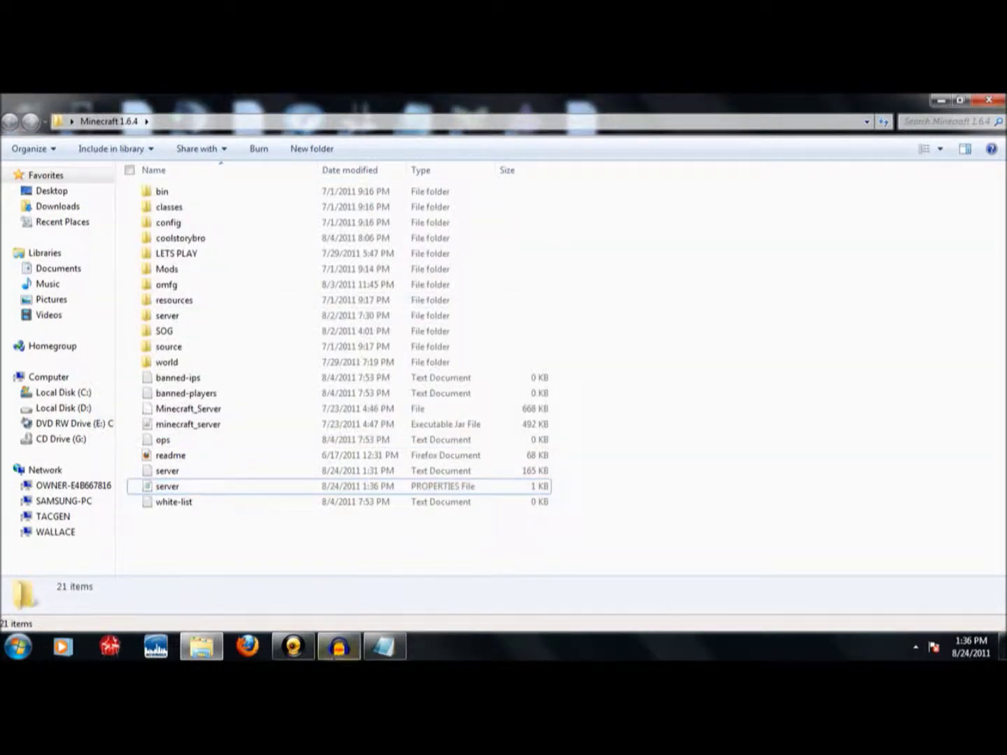
left_click(384, 646)
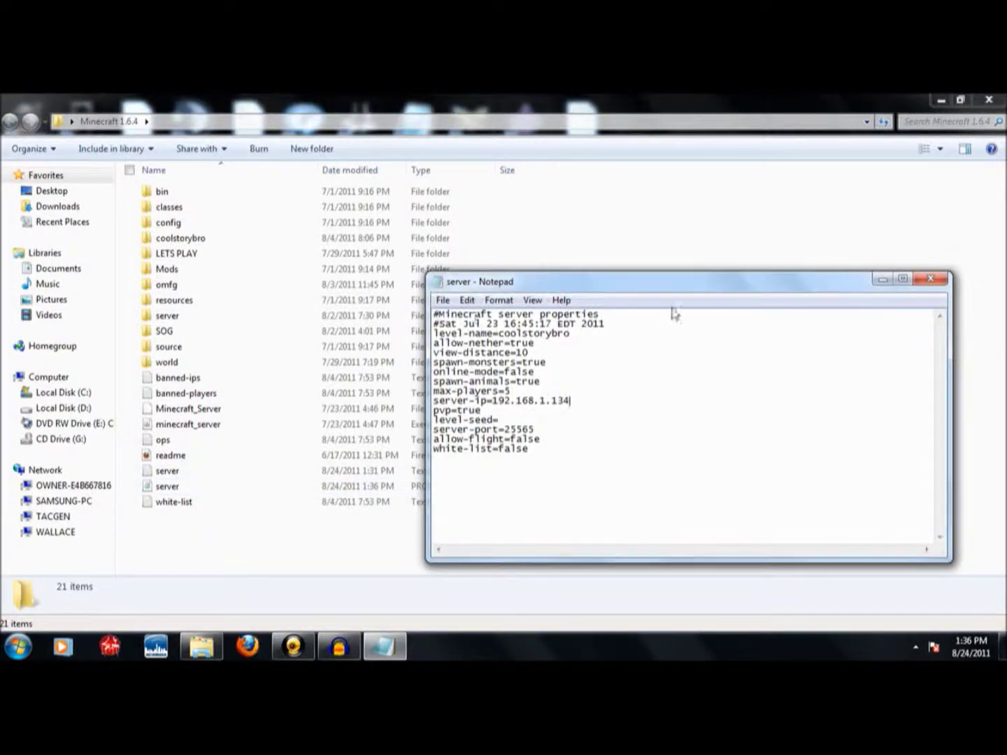
left_click(930, 279)
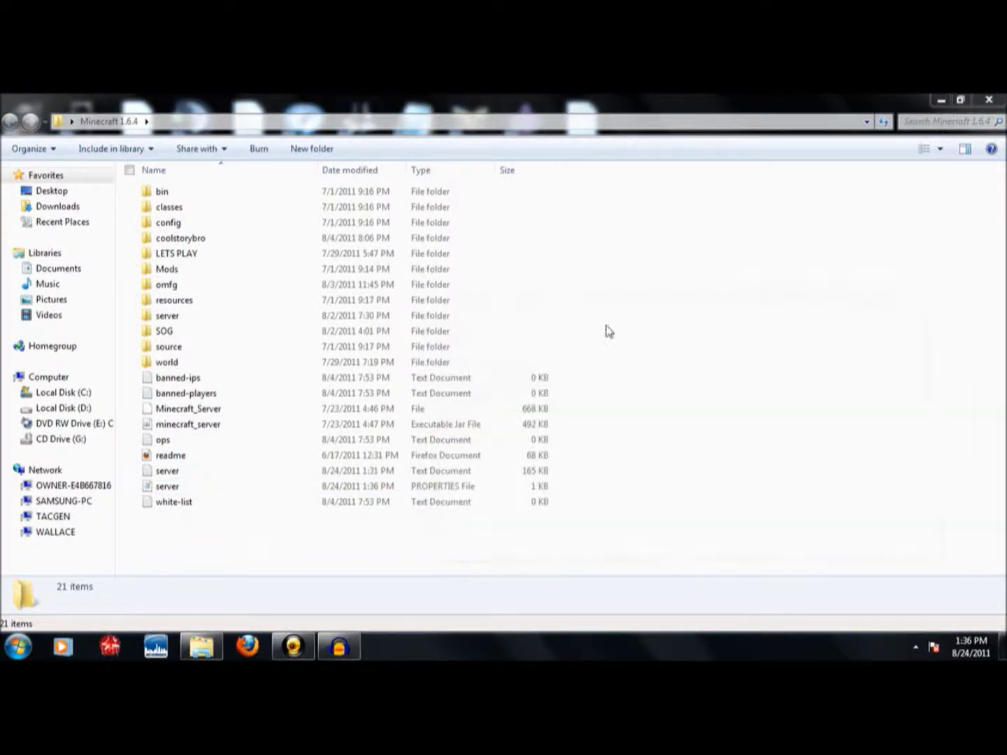
Step: Start the server from the minecraft_server executable jar and minimize its window
double_click(412, 426)
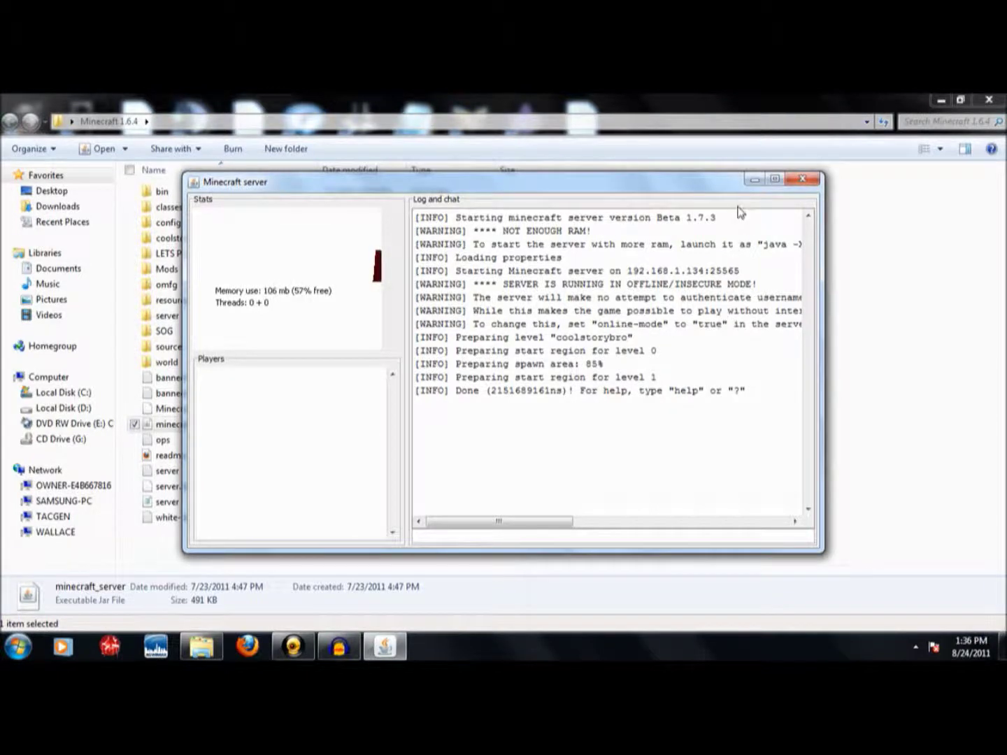
left_click(752, 187)
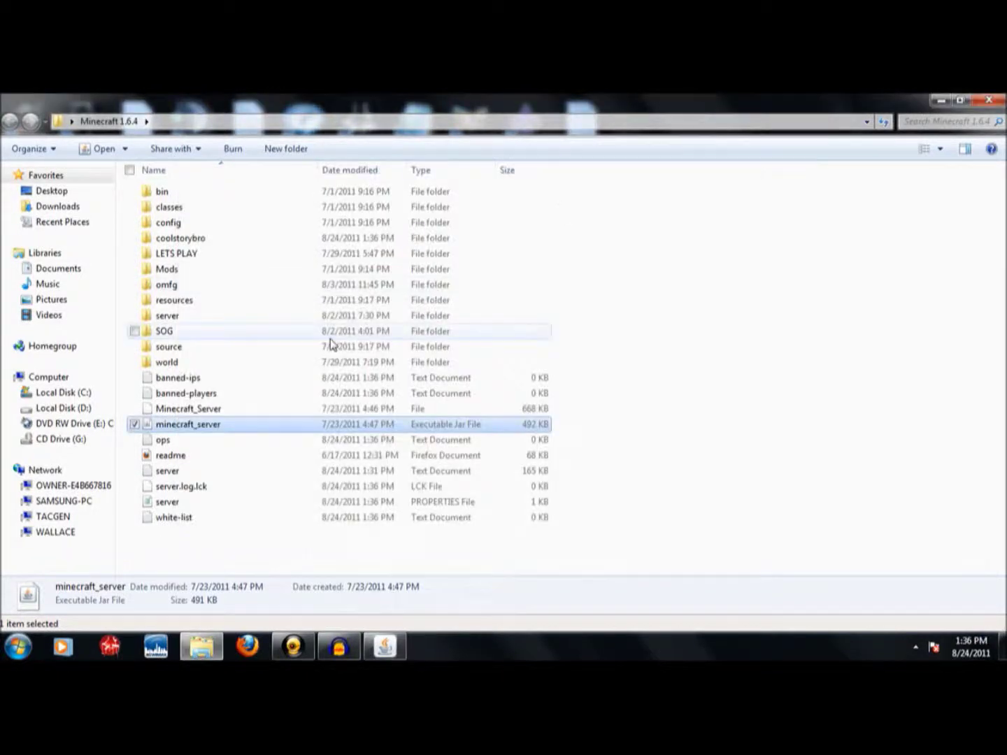
Step: Reopen the server properties file, copy the server-ip address, and close the file
double_click(256, 508)
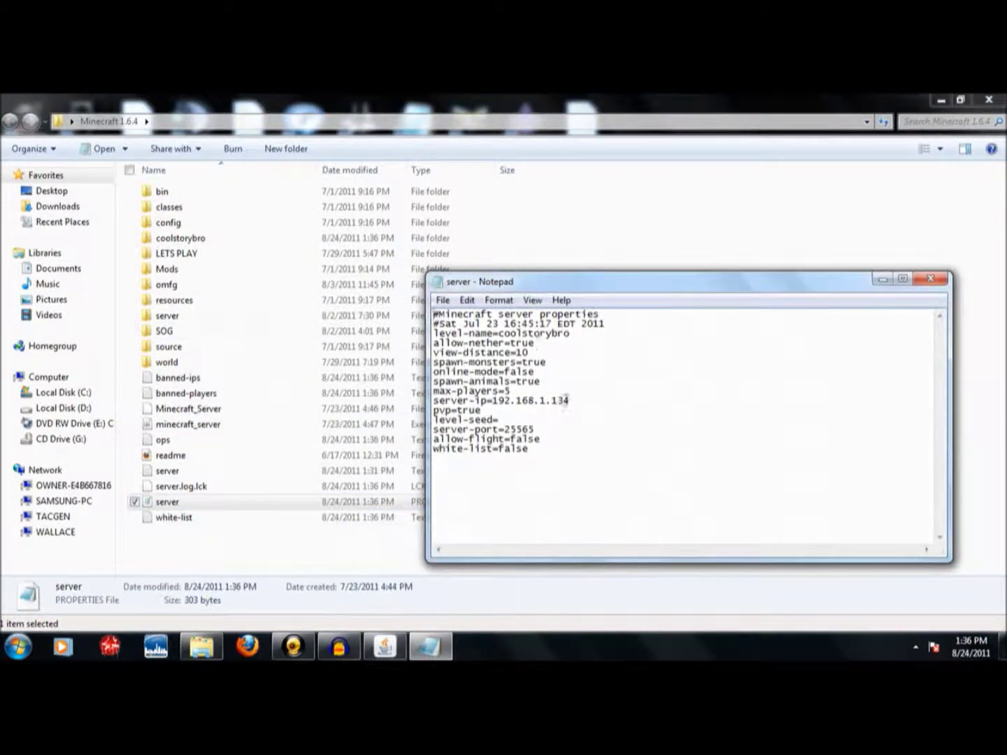
left_click_drag(580, 400, 493, 402)
key("ctrl+c")
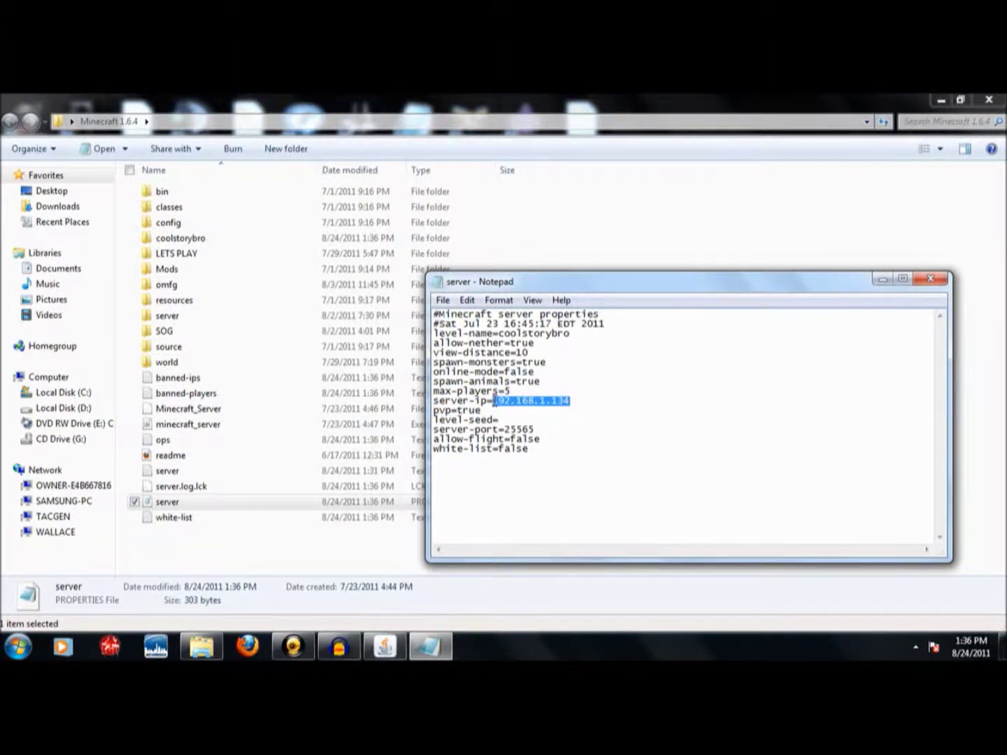
key("ctrl+f")
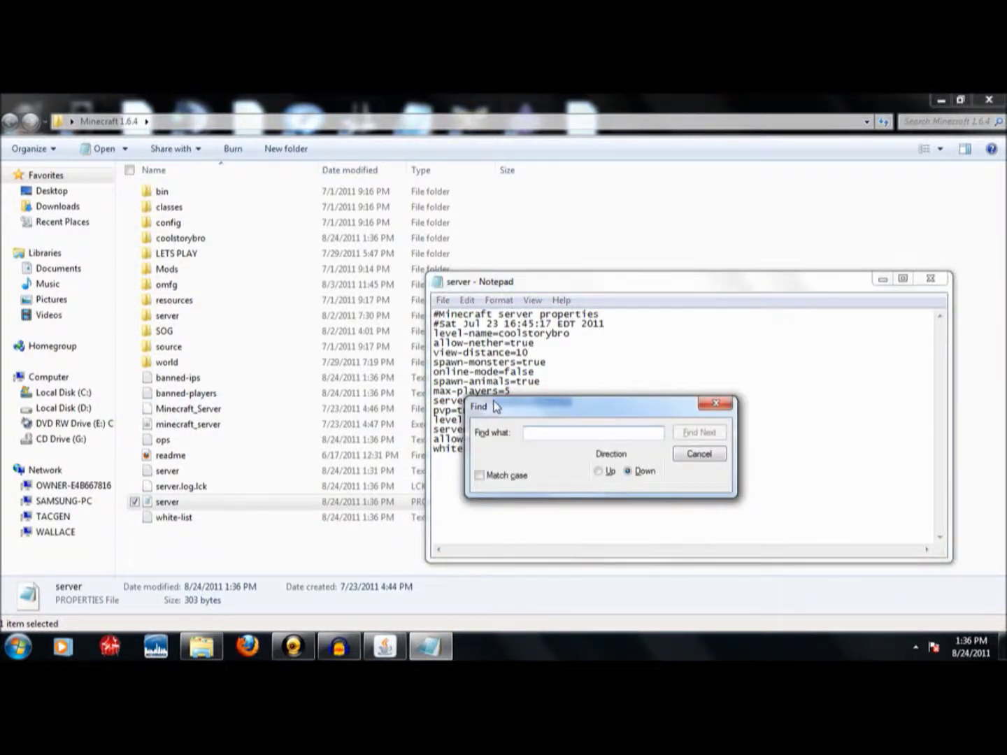
left_click(696, 455)
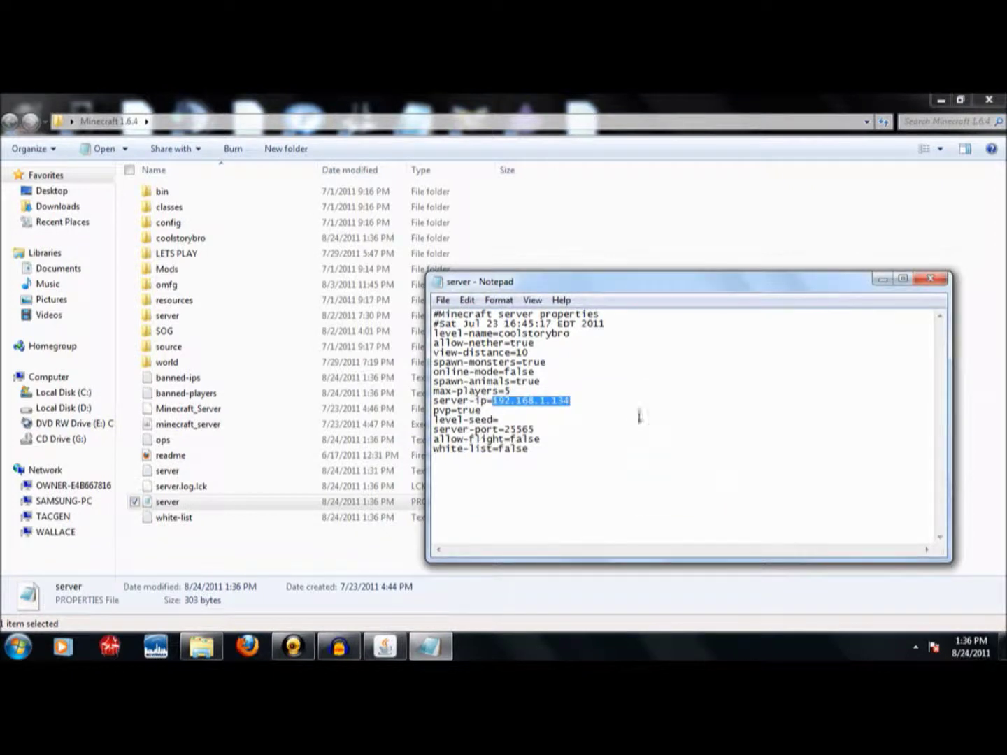
left_click(918, 279)
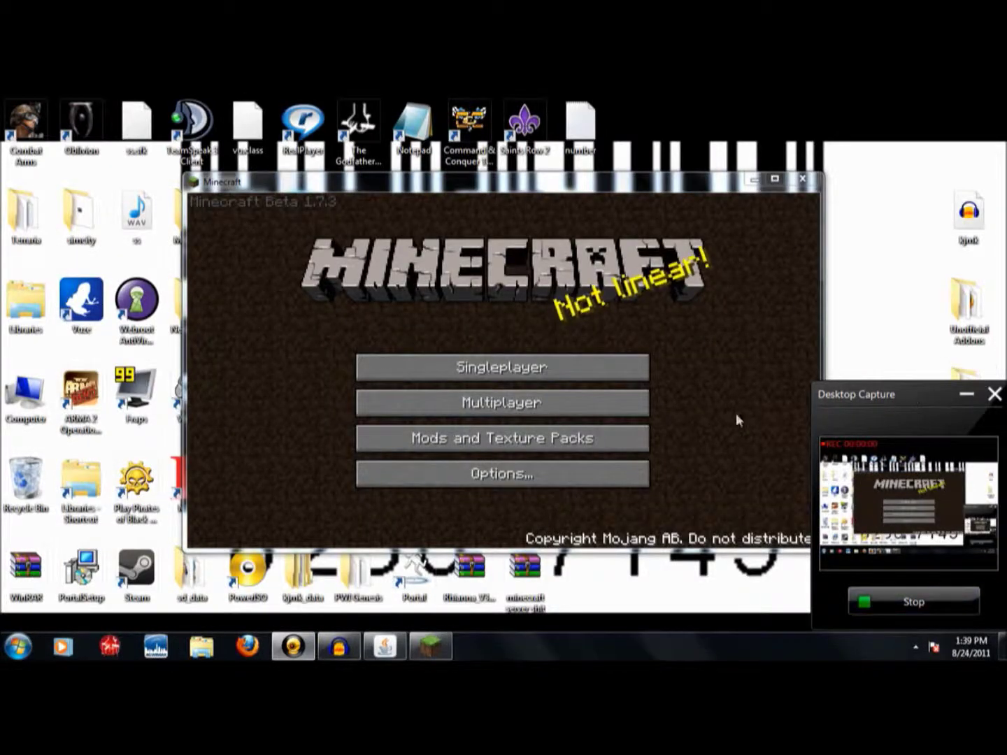
left_click(356, 652)
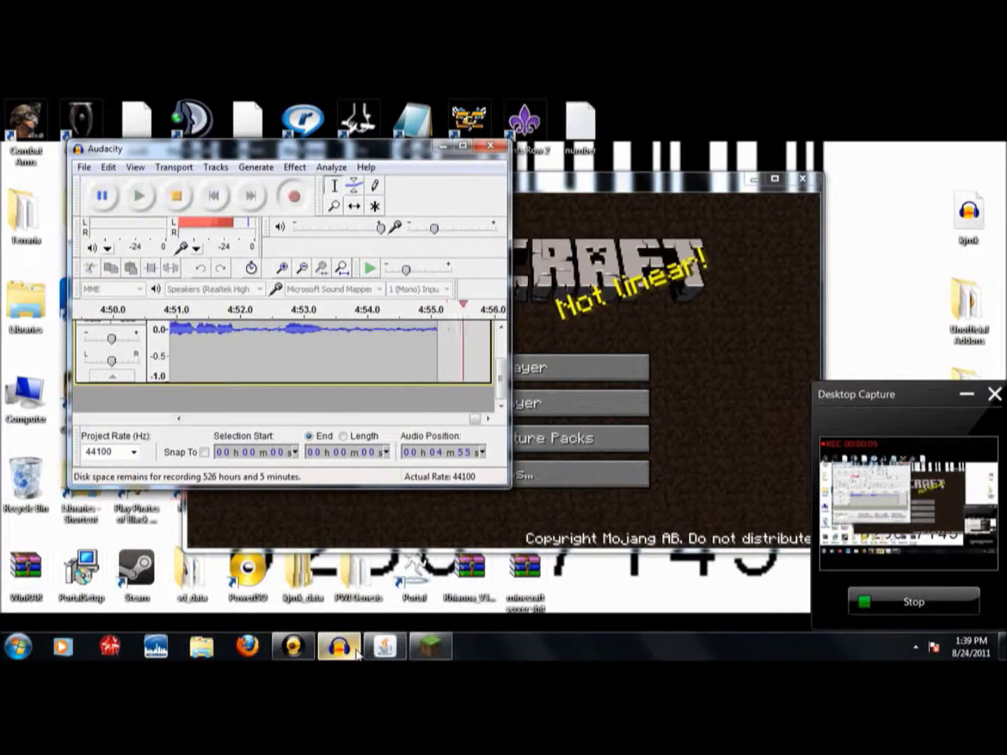
left_click(355, 652)
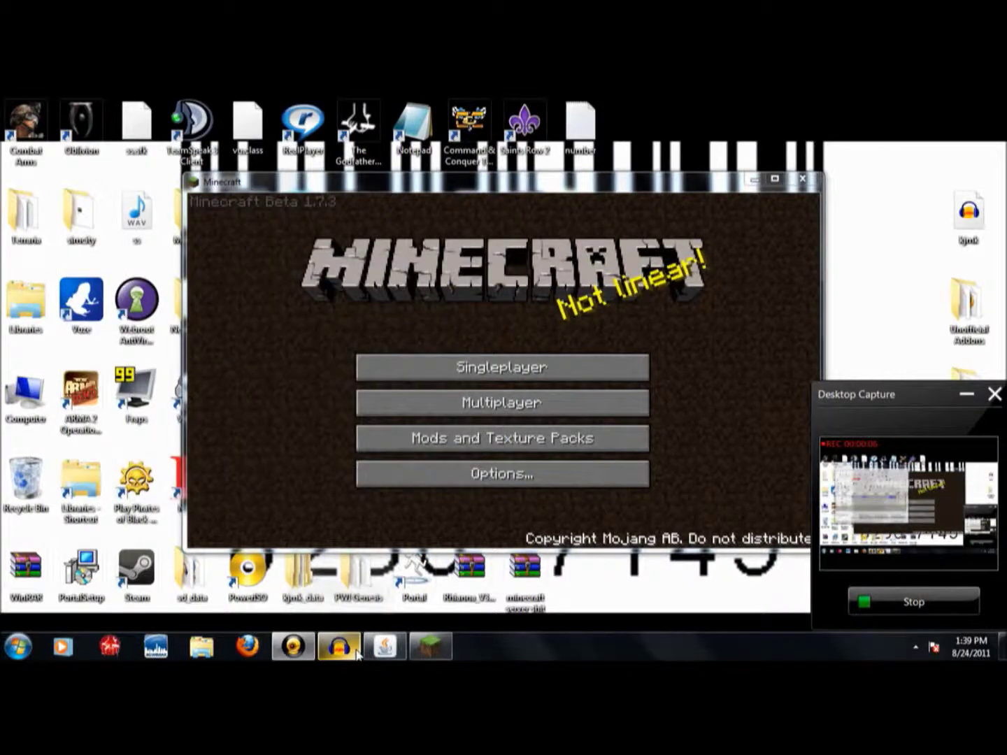
Step: Connect to the multiplayer server in Minecraft using the copied IP address and walk around its world
left_click(543, 407)
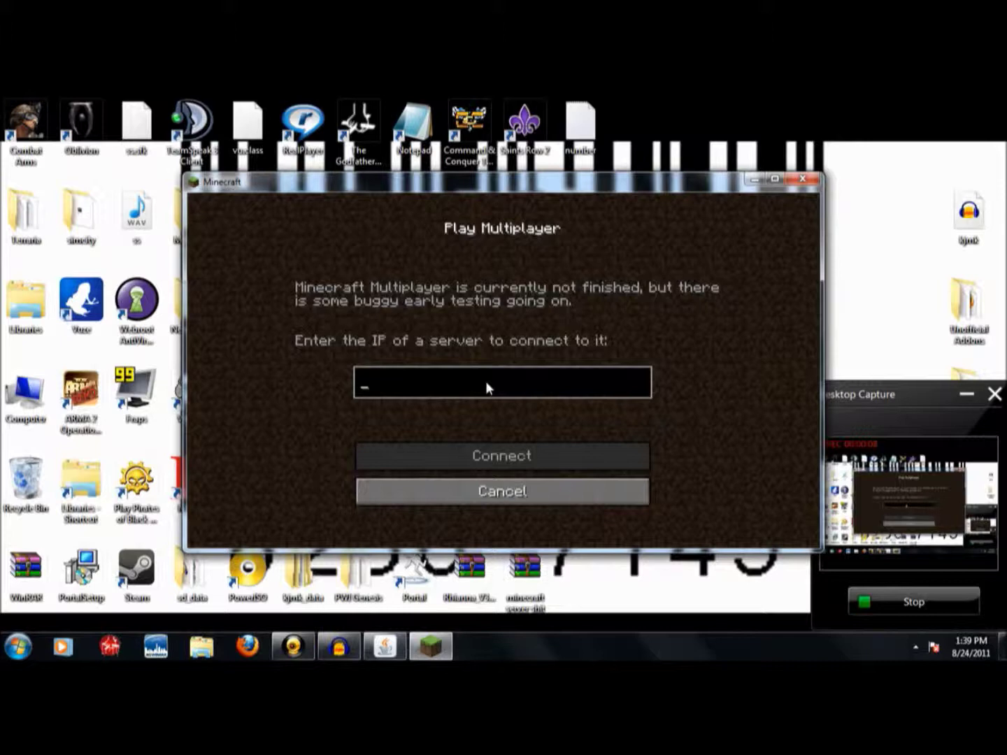
key("ctrl+v")
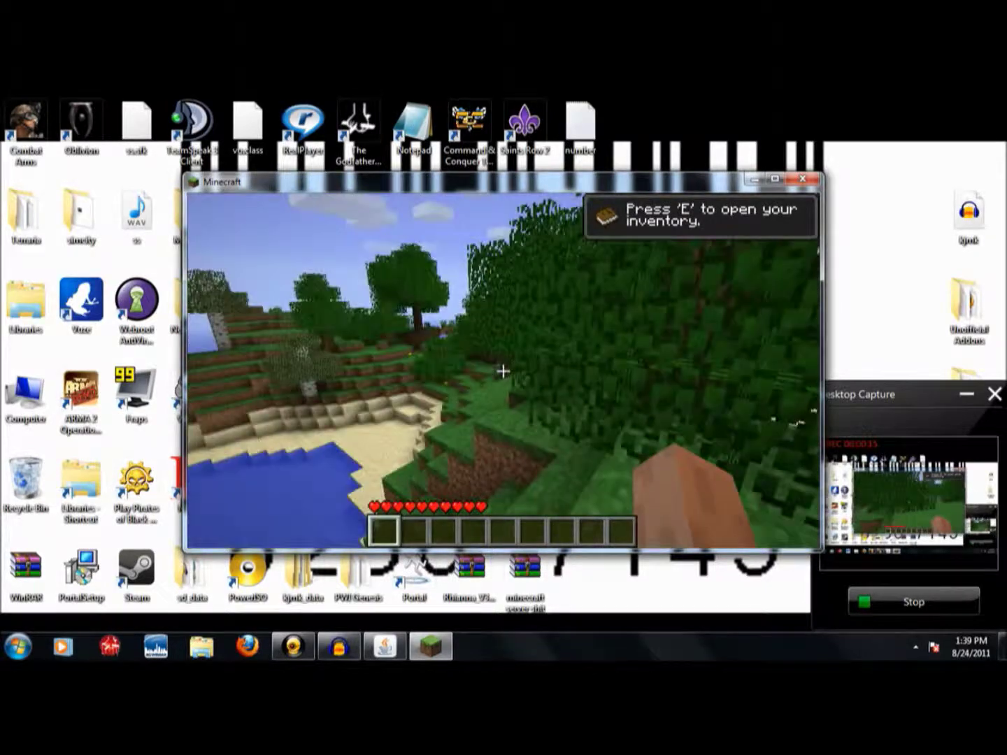
key("w")
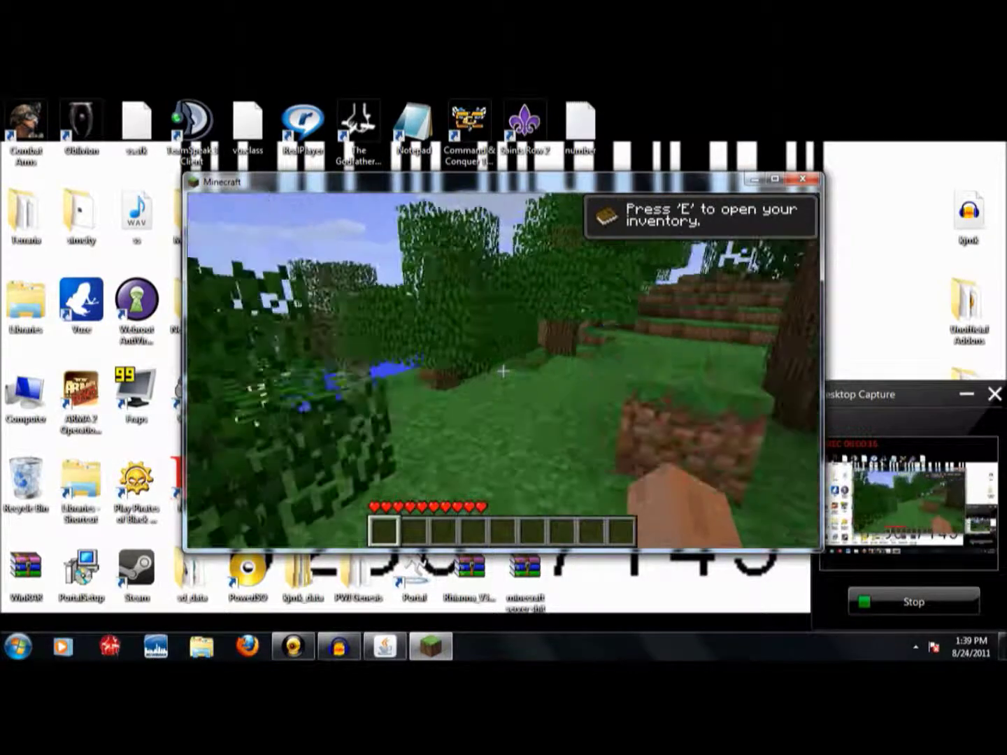
key("w")
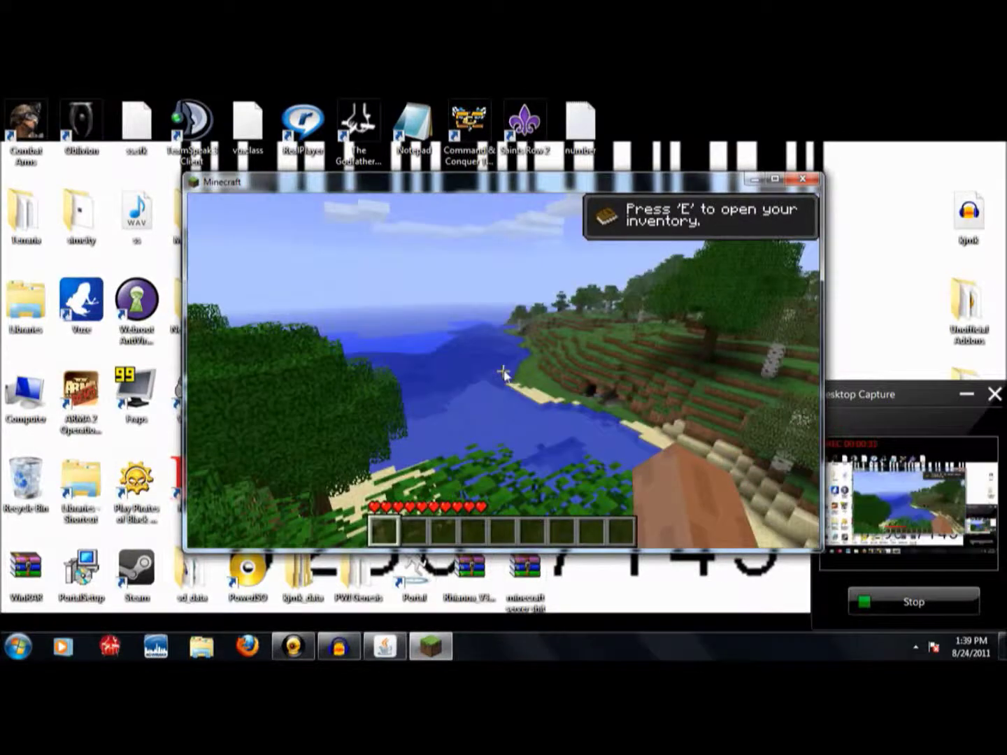
Step: Disconnect from the server and close Minecraft
key("Escape")
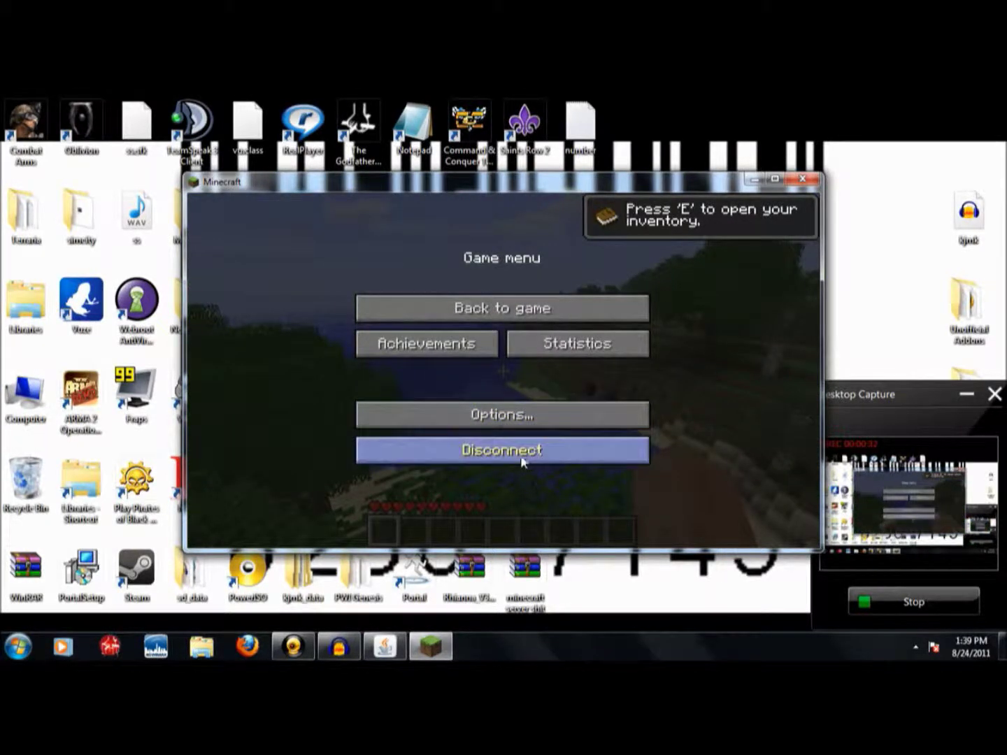
left_click(521, 453)
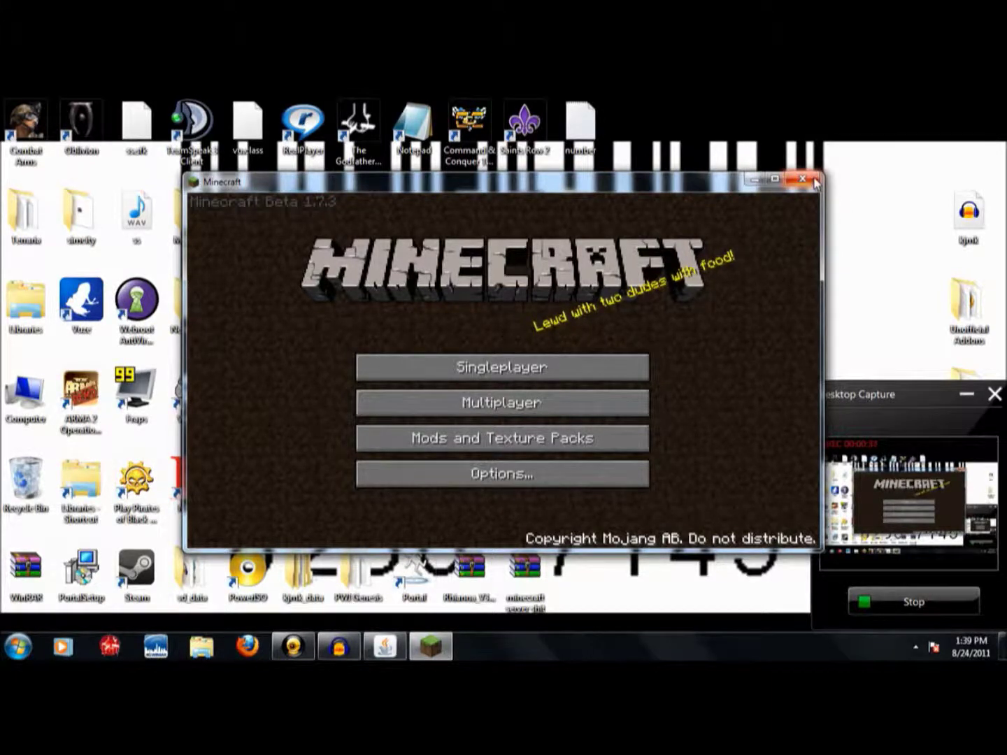
left_click(802, 180)
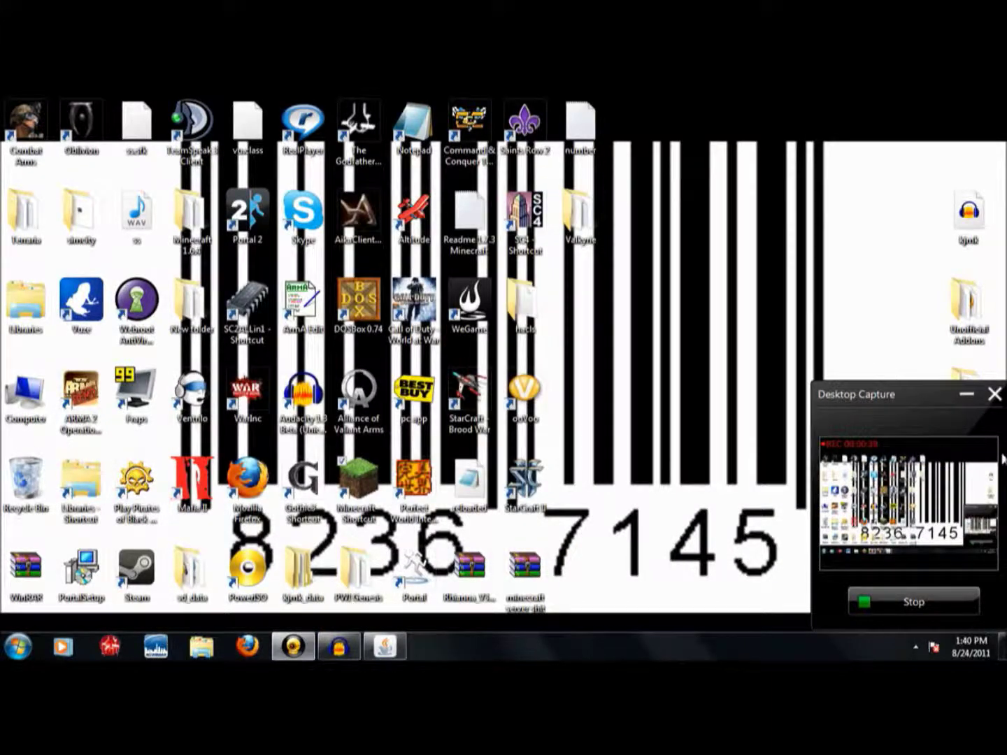